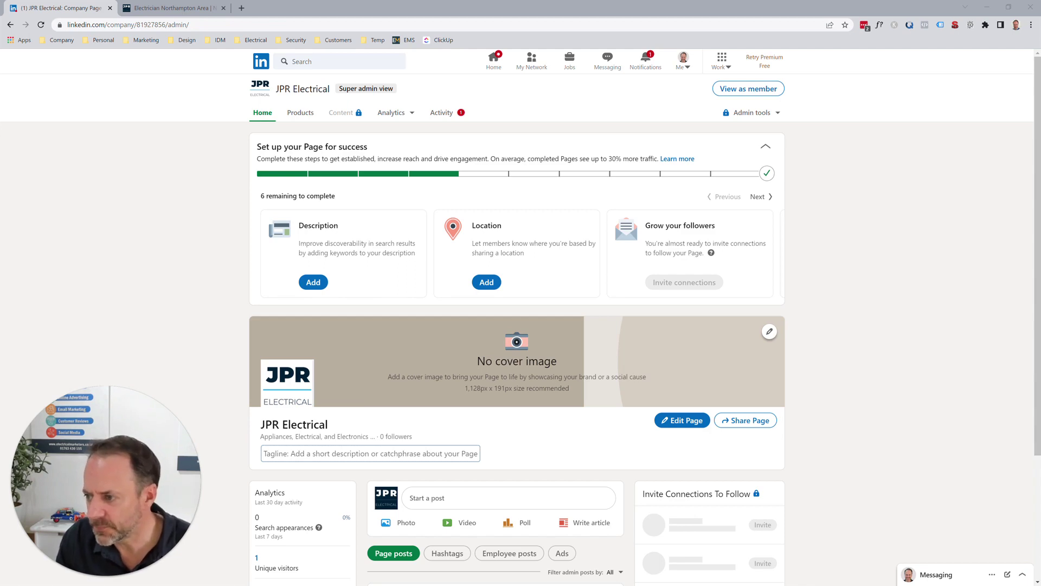
- Upload the 'LinkedIn bn 2' banner from Images > Social Media as the page's cover image
click(769, 332)
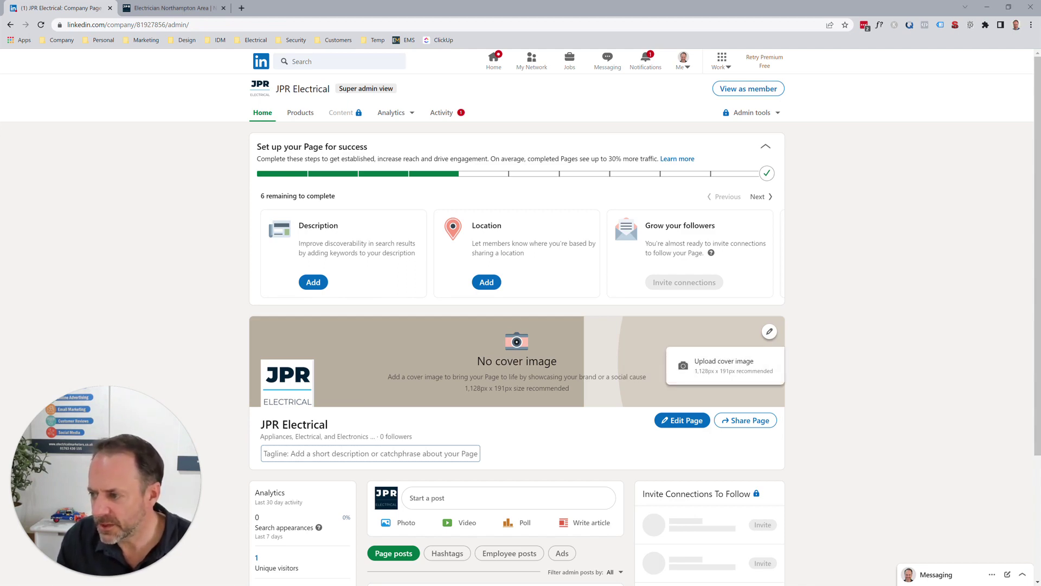
click(725, 366)
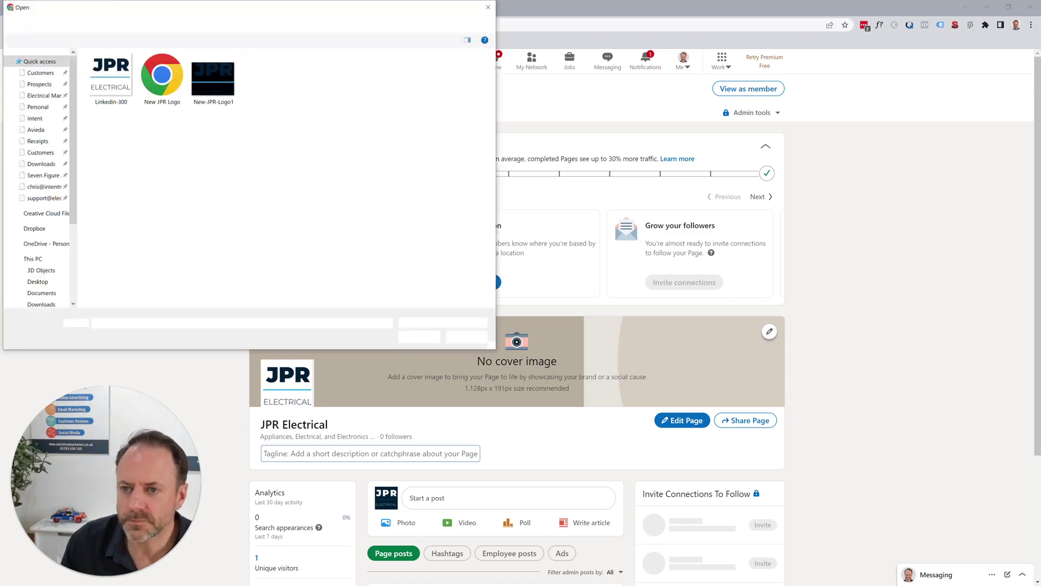
click(292, 24)
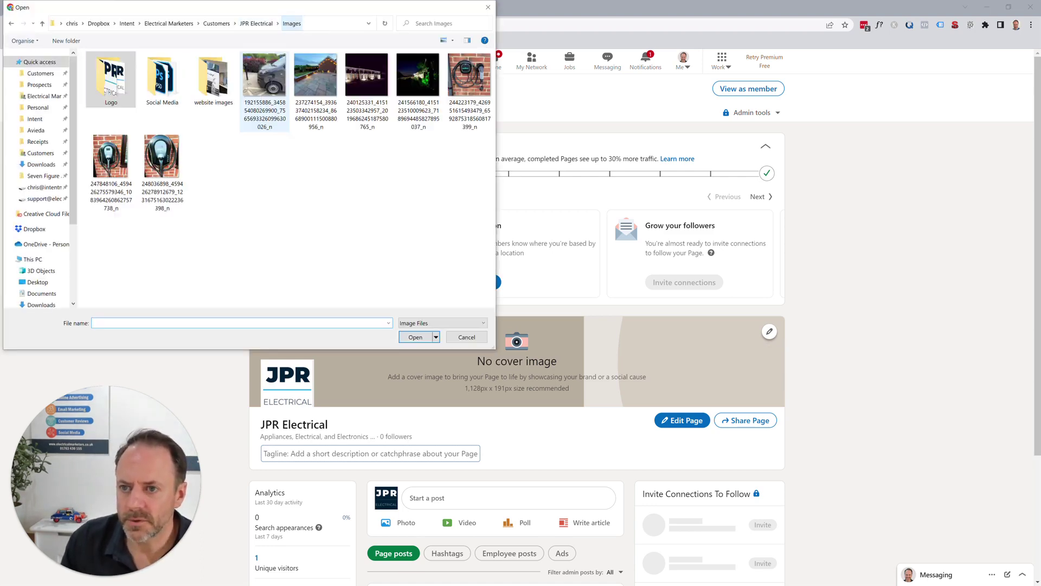
double_click(161, 79)
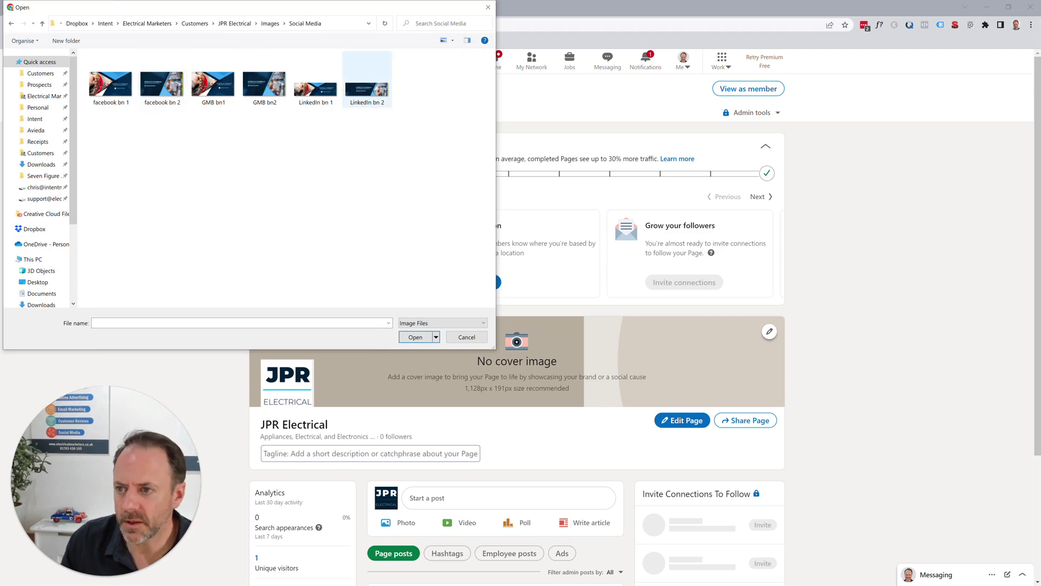
click(366, 84)
click(416, 337)
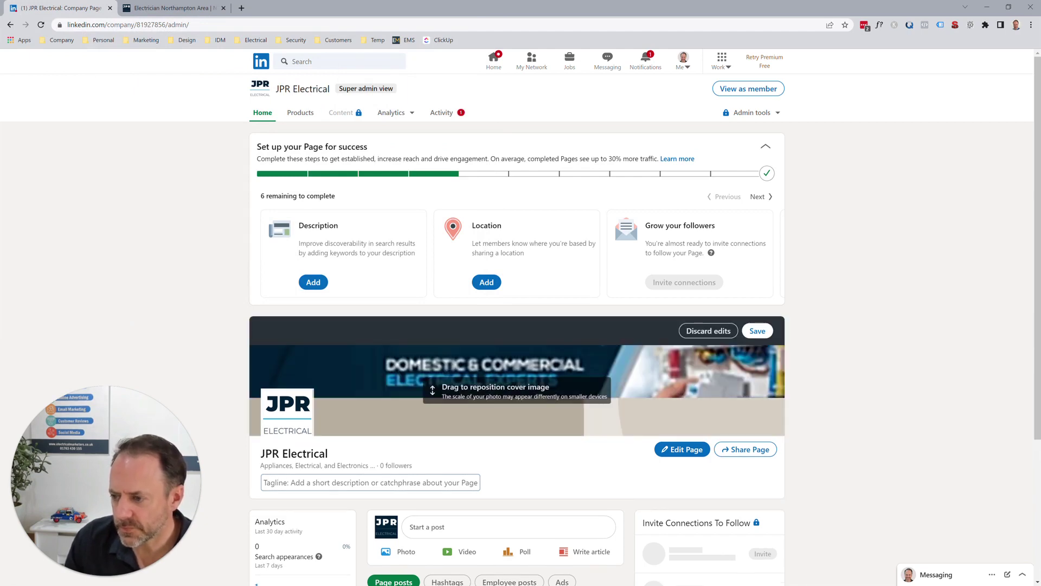
- Reposition and save the 'Domestic & Commercial Electrical Experts' cover banner, then enter Edit Page
mouse_move(517, 390)
mouse_down()
mouse_move(517, 414)
mouse_move(516, 383)
mouse_move(517, 393)
mouse_up()
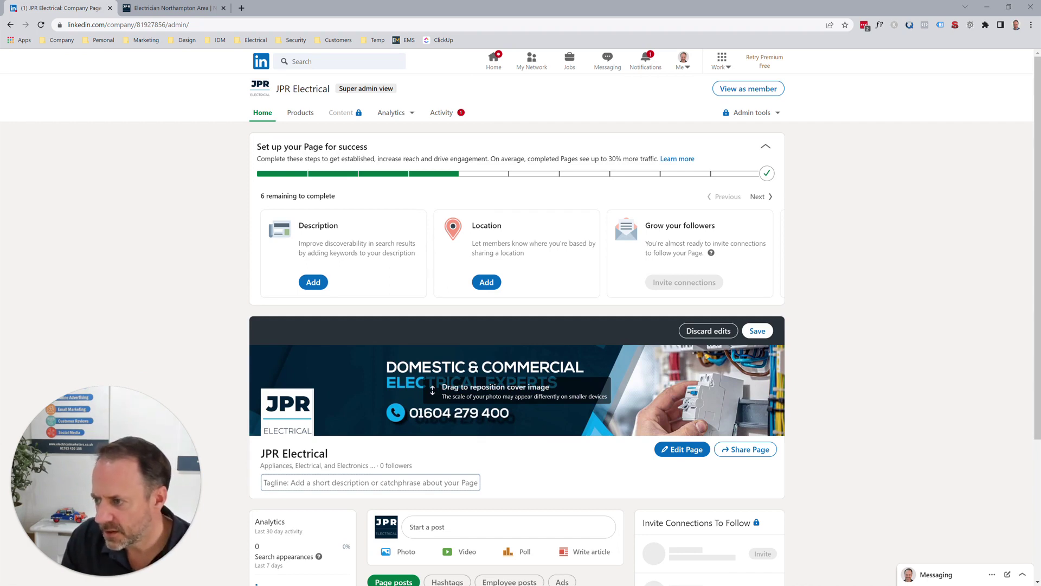
click(758, 331)
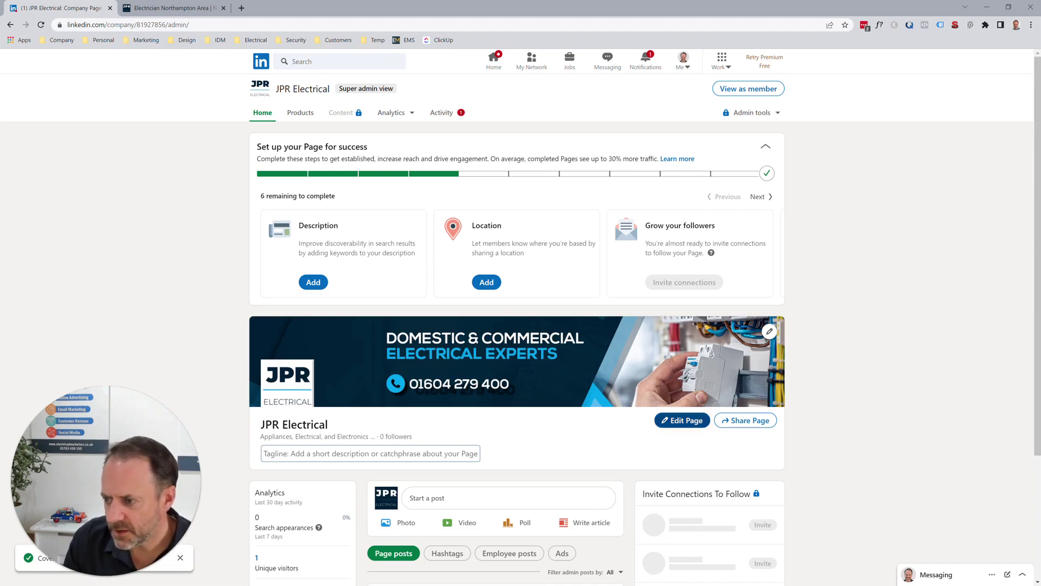
click(682, 420)
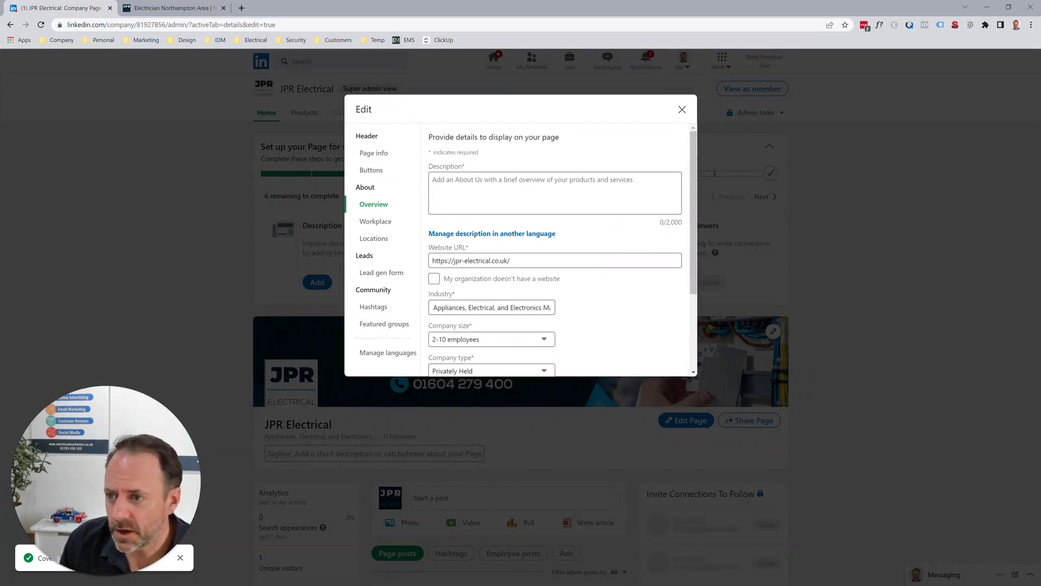
- Show the Header's Page info section with the empty tagline, then switch to the JPR Electrical website tab
click(373, 152)
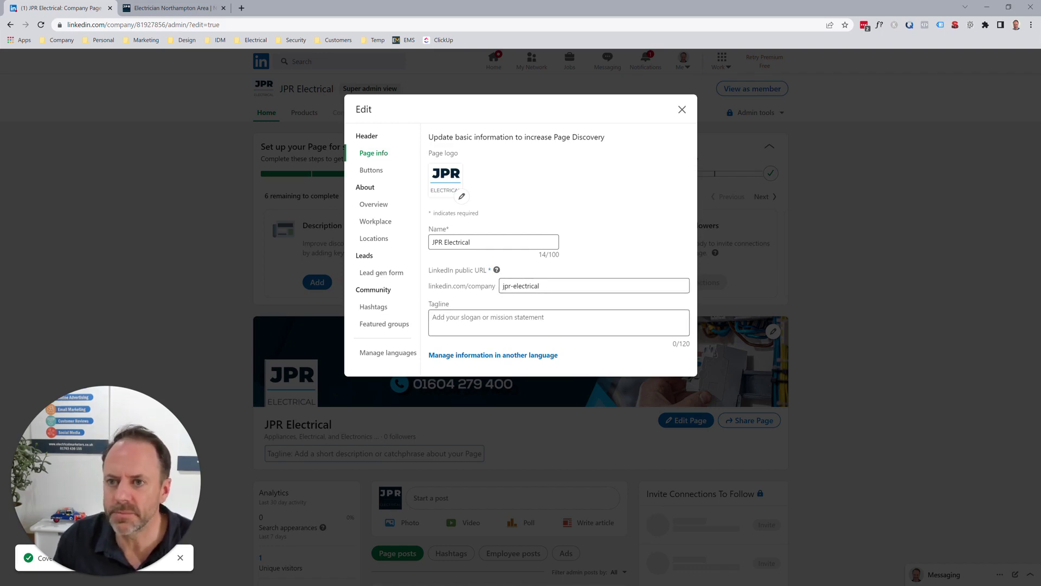
key(ctrl+Tab)
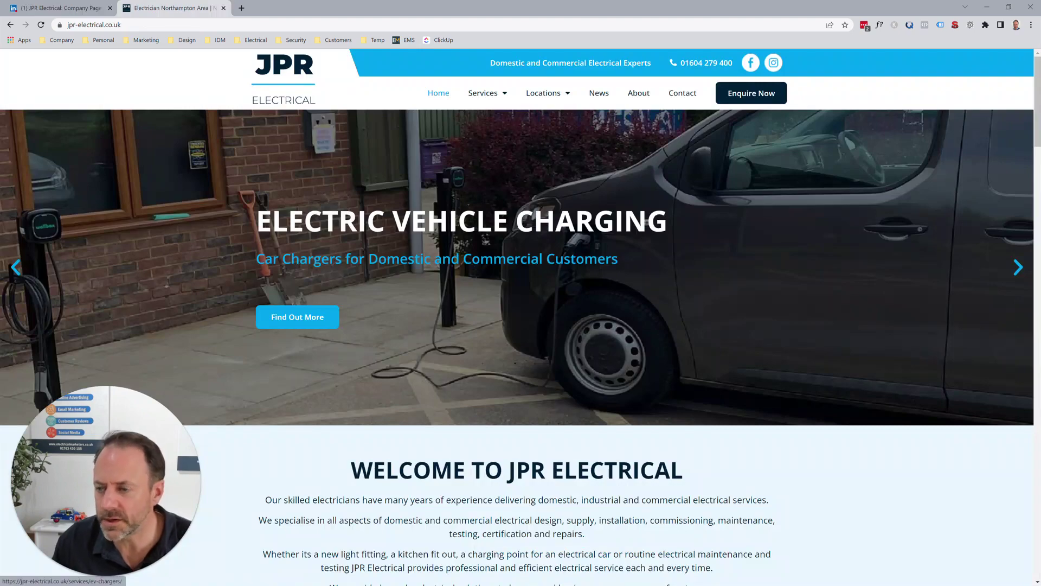
- Copy the website's closing 'For domestic and commercial electrical services…' paragraph and return to LinkedIn
scroll(297, 316, down, 5)
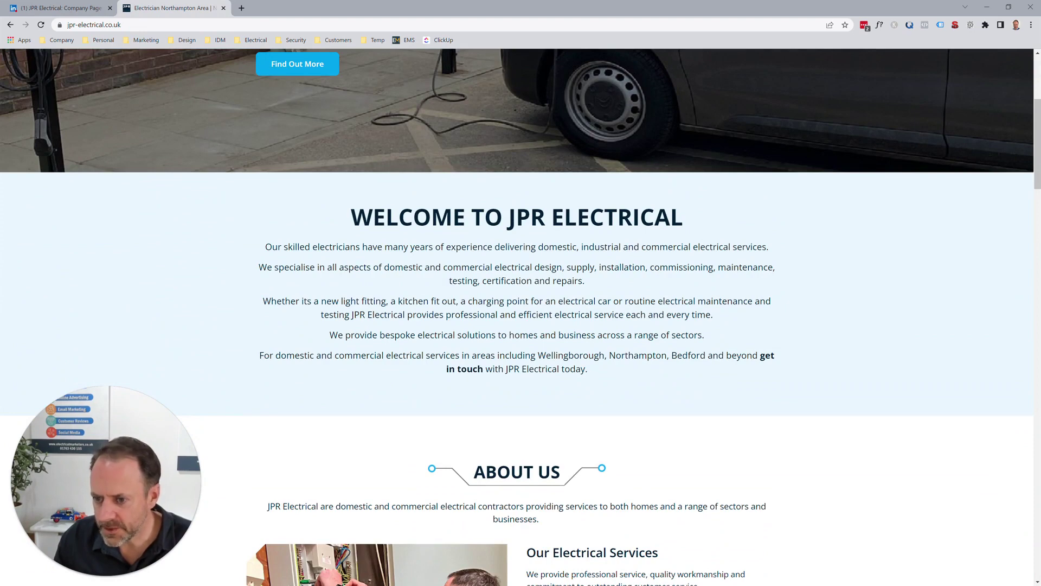
drag(260, 355, 585, 369)
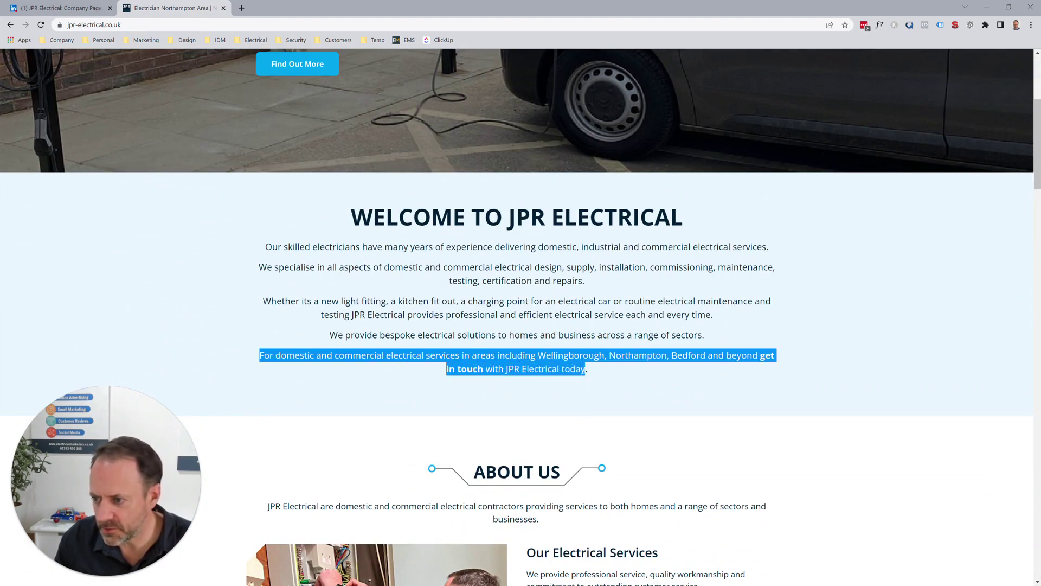
right_click(569, 366)
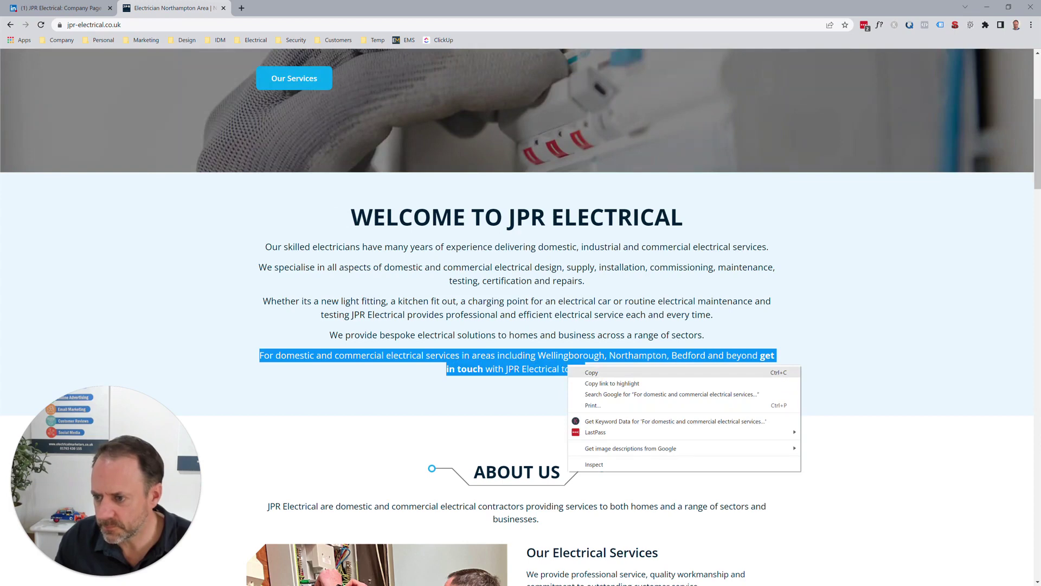
click(591, 372)
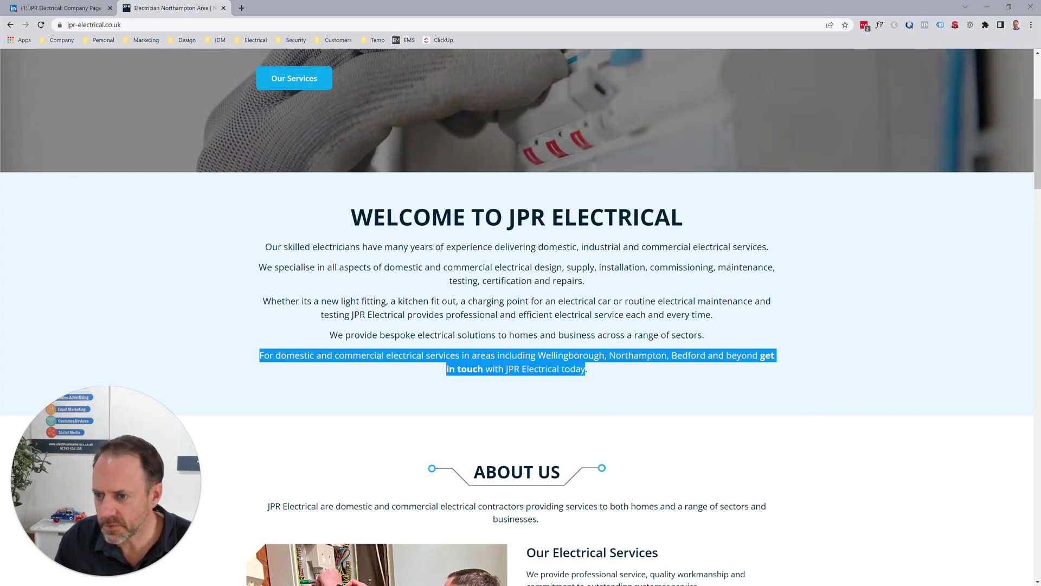
click(60, 8)
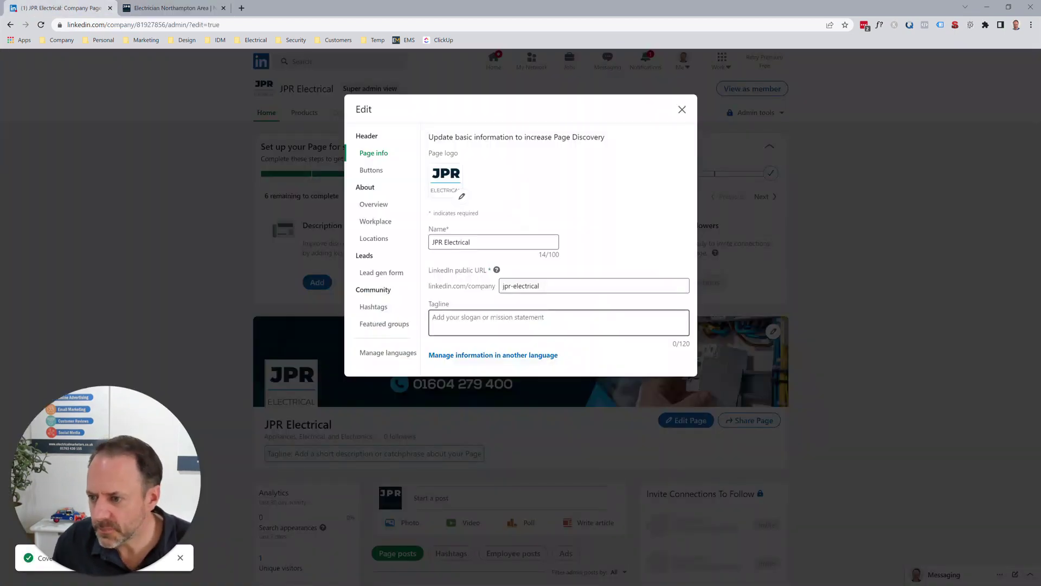
- Paste the copied paragraph into Tagline and end it with 'the Wellingborough and Northampton areas'
right_click(454, 318)
click(472, 405)
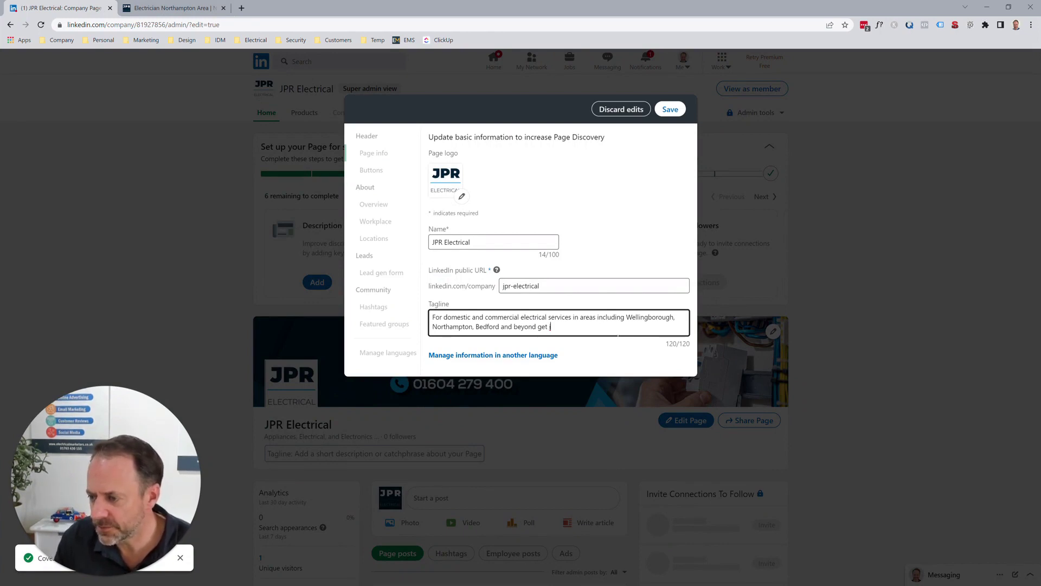
key(ctrl+shift+Left)
key(ctrl+shift+Left)
key(ctrl+shift+Left)
key(ctrl+shift+Left)
key(ctrl+shift+Left)
key(ctrl+shift+Left)
key(ctrl+shift+Left)
key(ctrl+shift+Left)
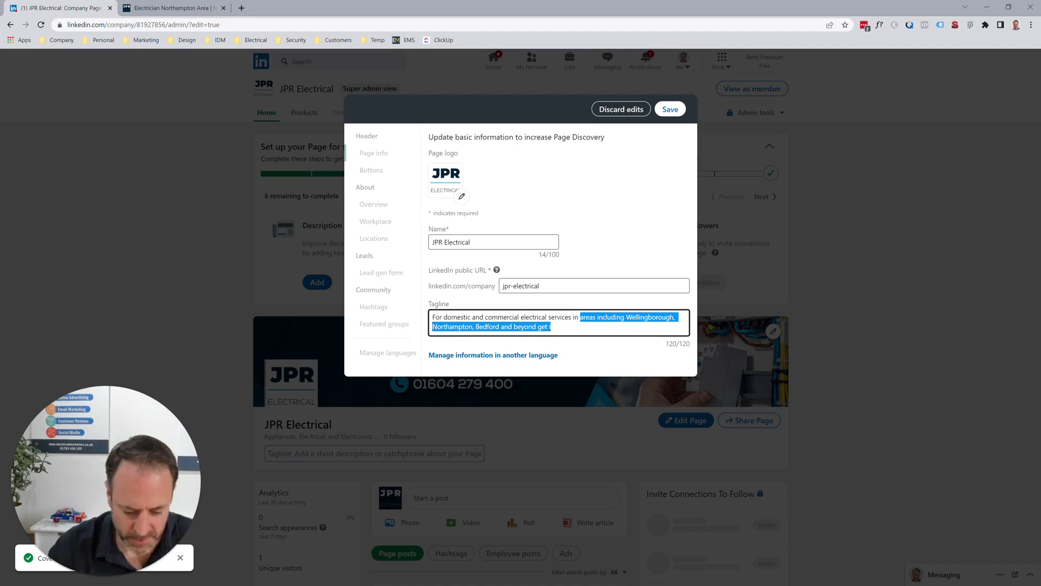
text(the Welli)
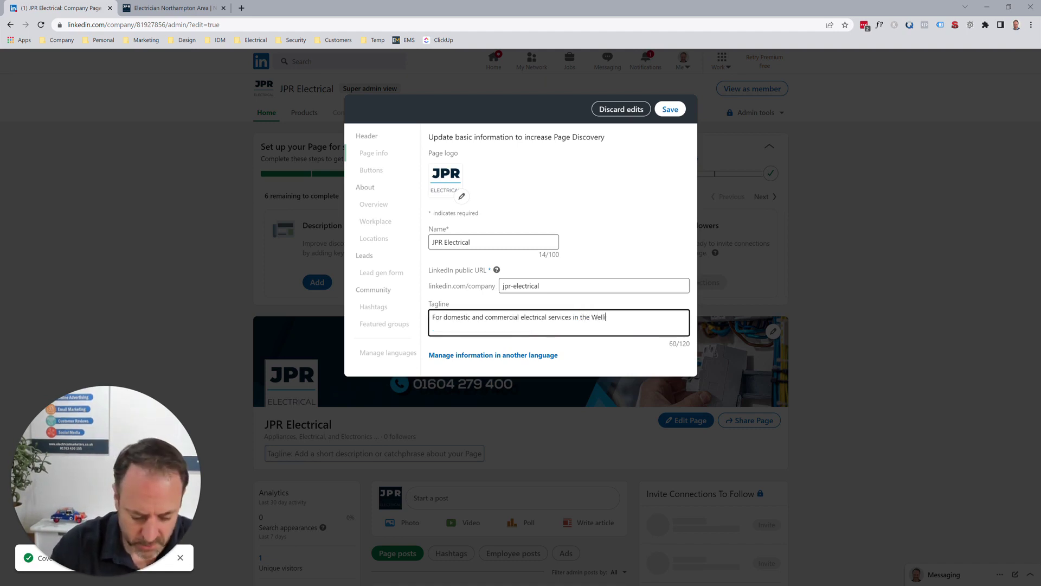
text(ngborough )
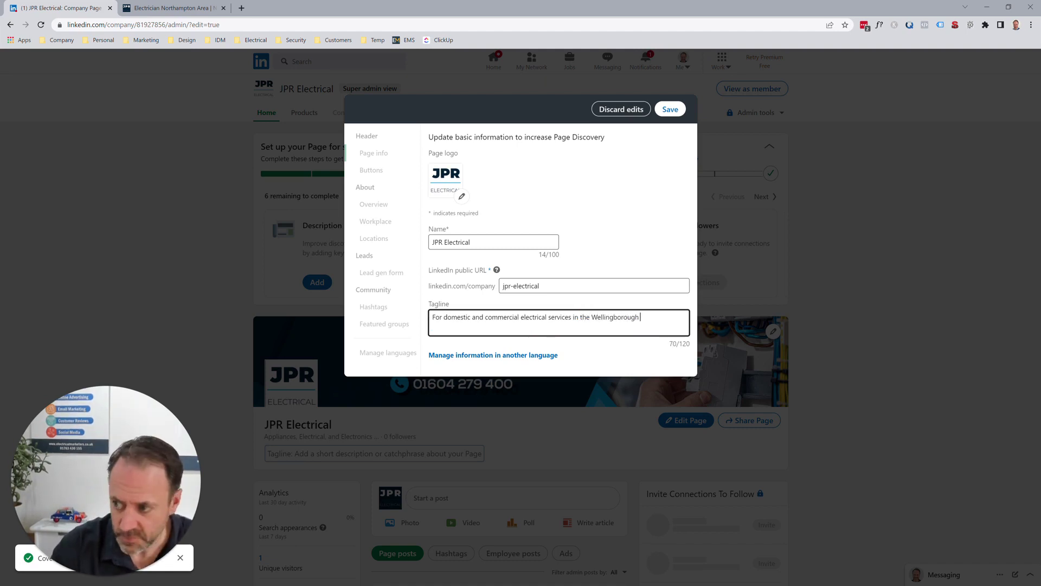
text(and Northa)
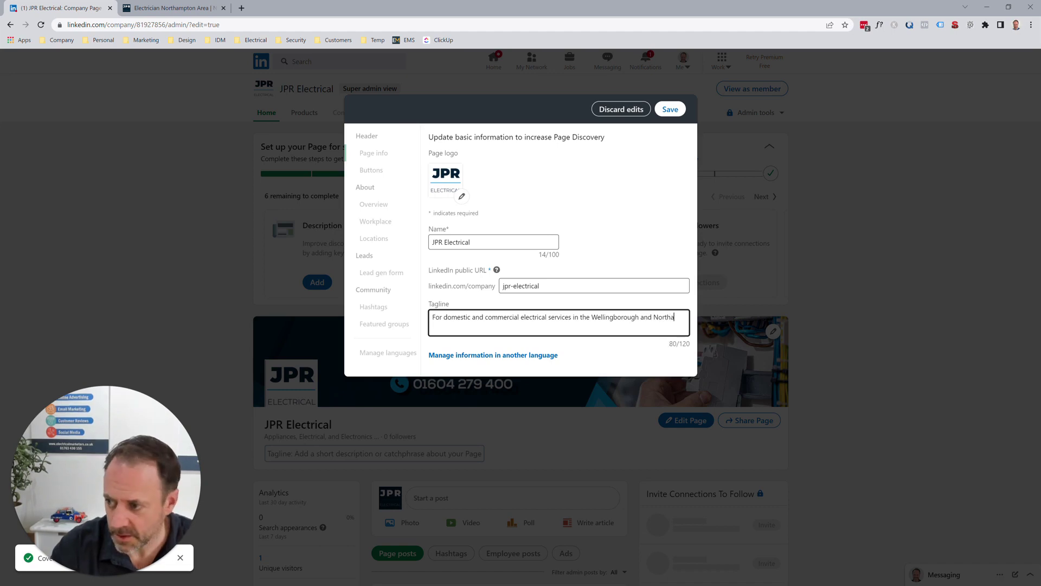
text(mpton areas.)
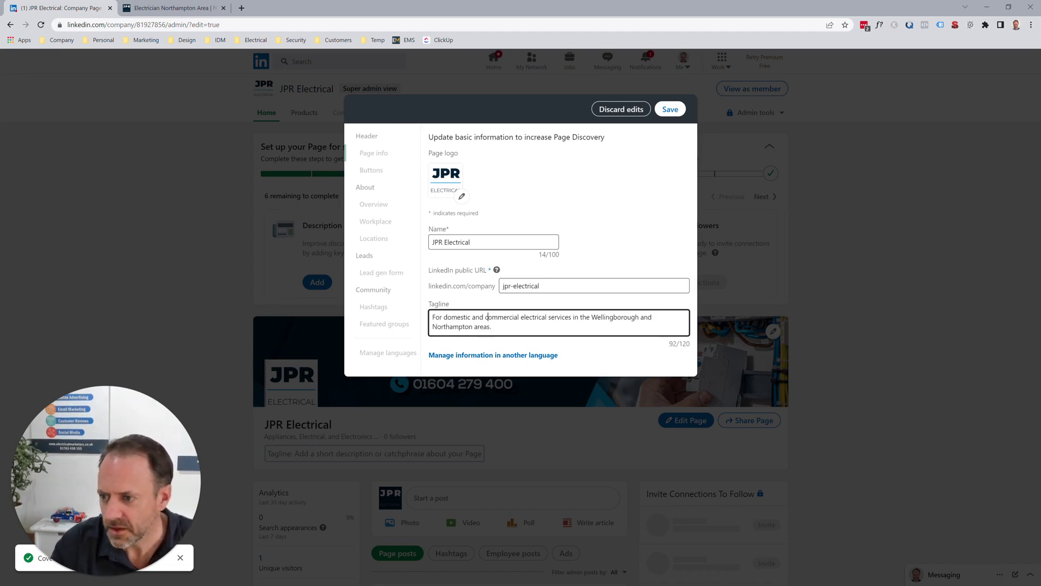
- Reword the tagline's start to 'Domestic and Commercial Electrical Experts' and save it
key(Delete)
key(Delete)
key(Delete)
key(Delete)
key(Delete)
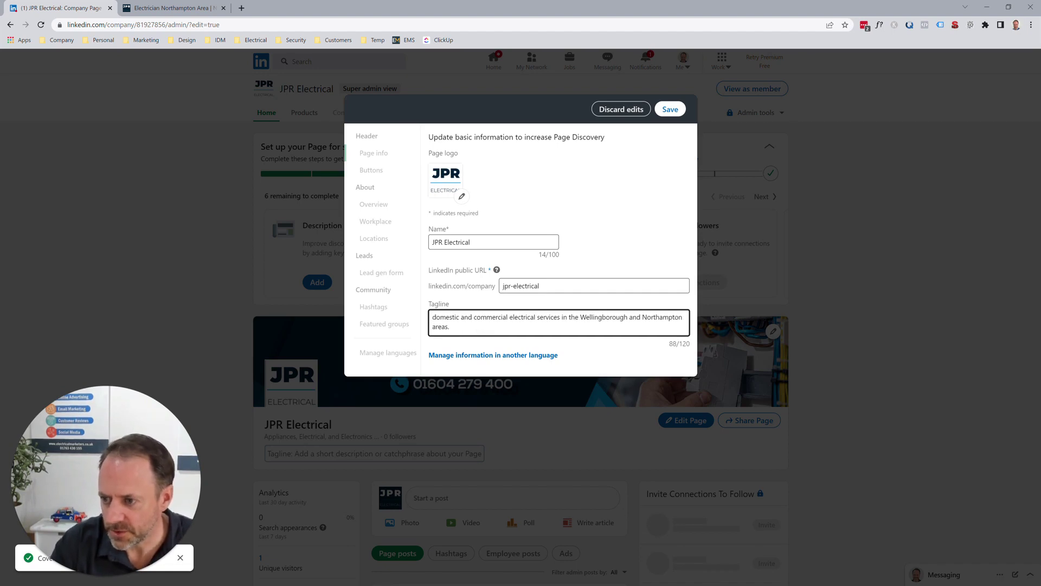
text(D)
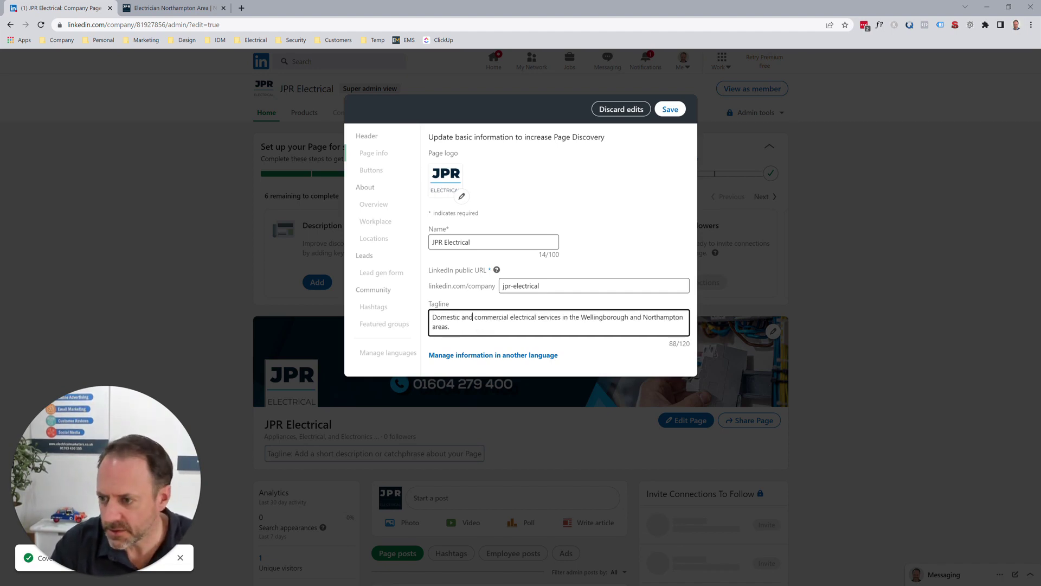
key(Delete)
text(C)
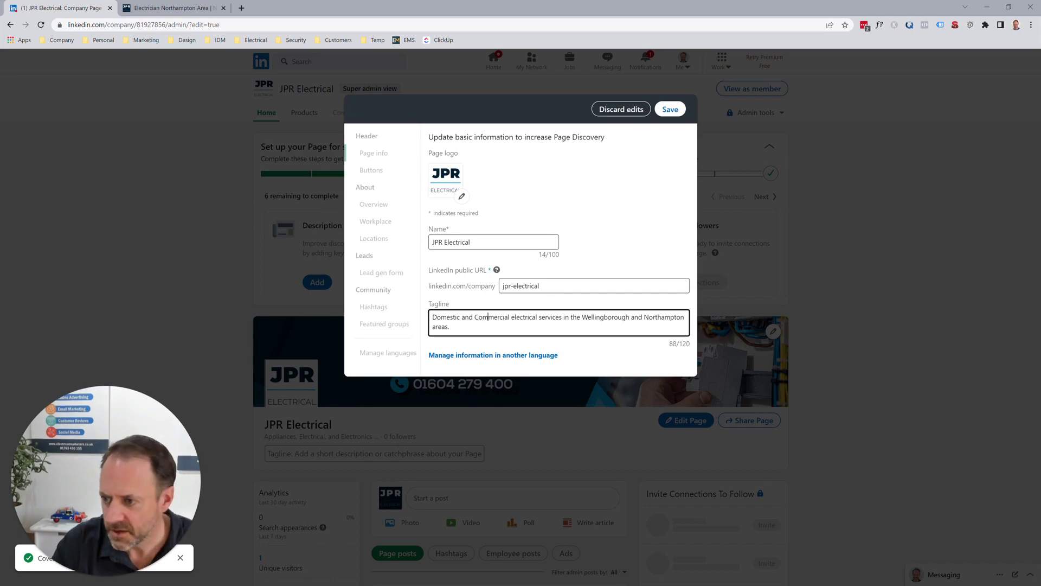
key(Delete)
text(E)
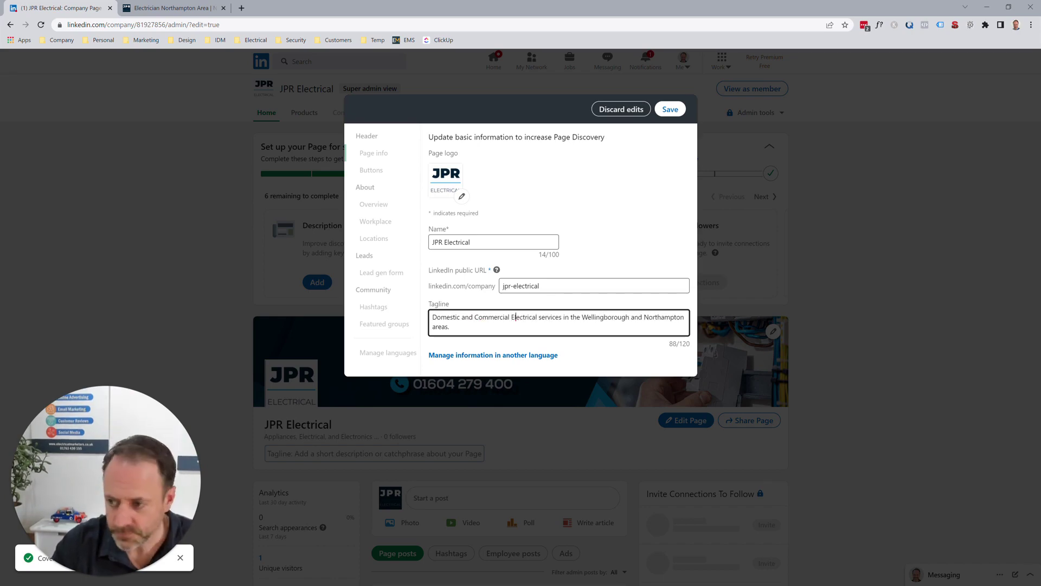
key(Right)
key(Right)
key(Right)
key(Right)
key(Right)
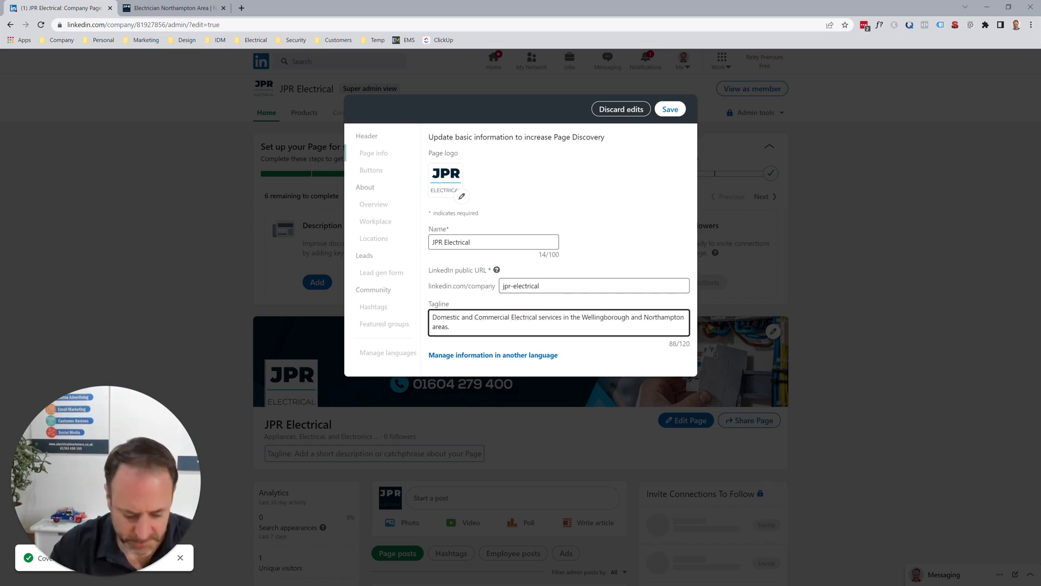
text(Expert)
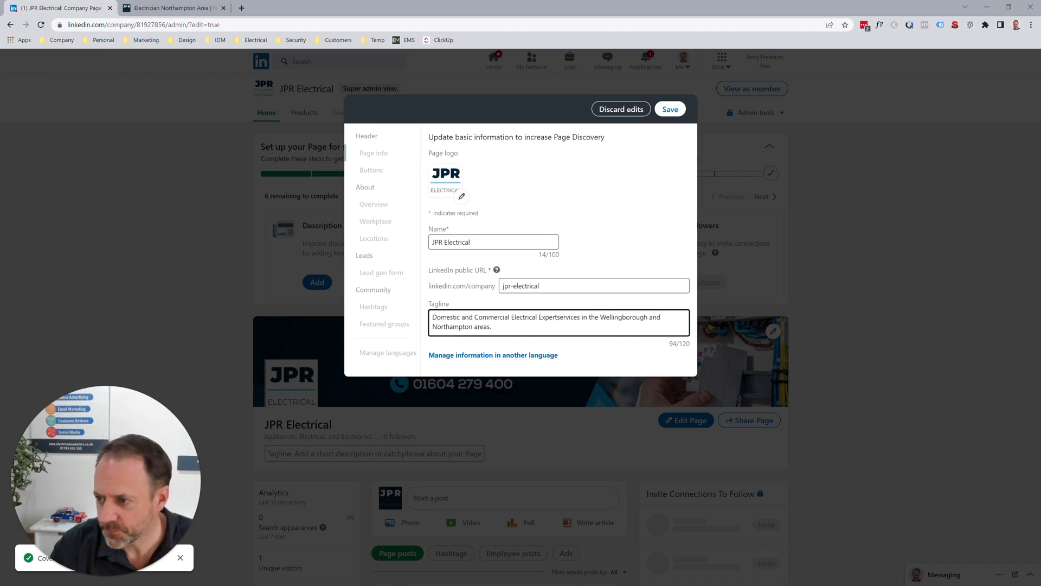
key(Delete)
key(Delete)
key(Delete)
key(Delete)
key(Delete)
key(Delete)
key(Delete)
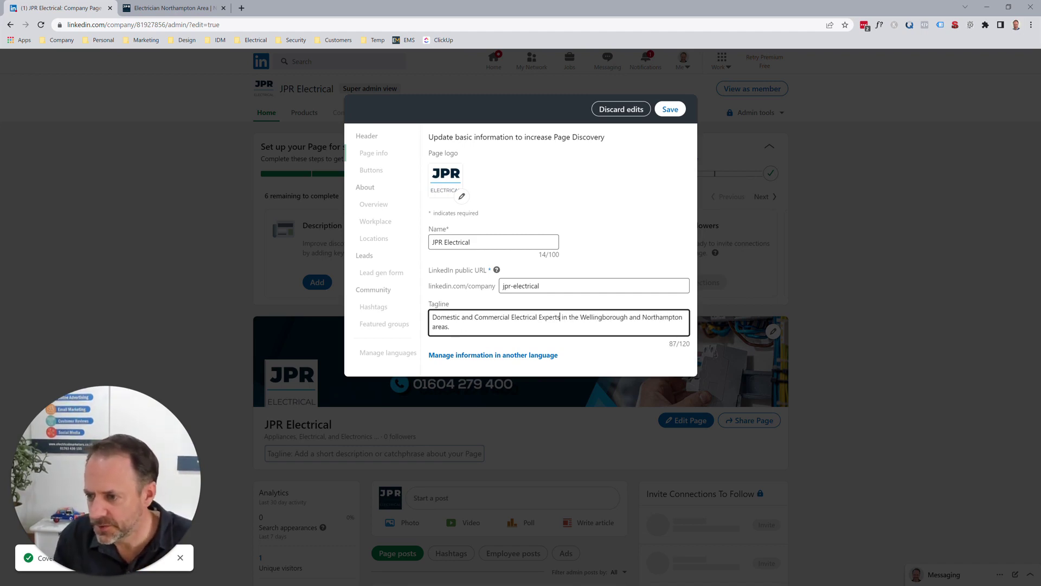
click(450, 326)
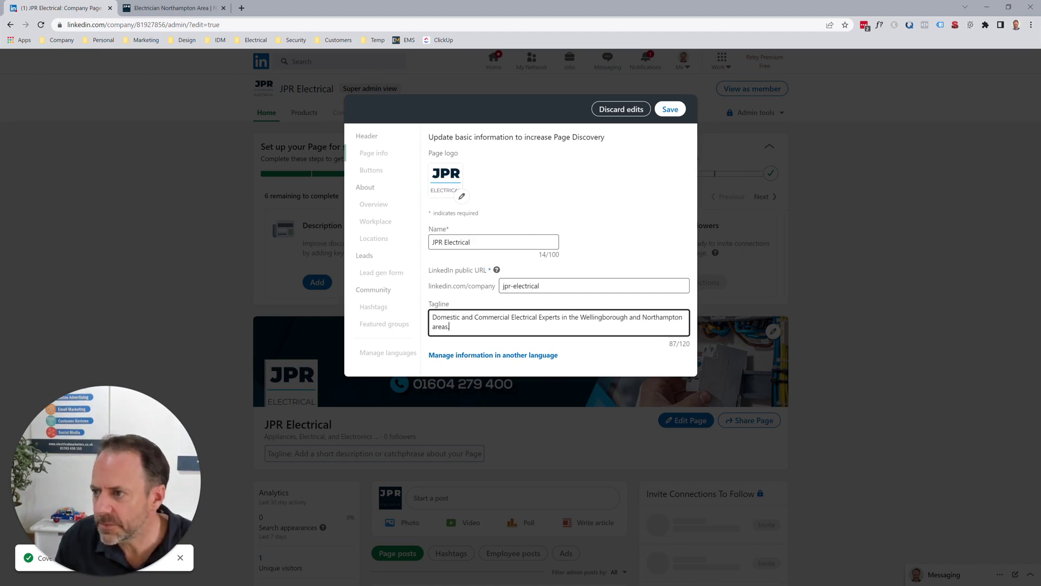
click(670, 109)
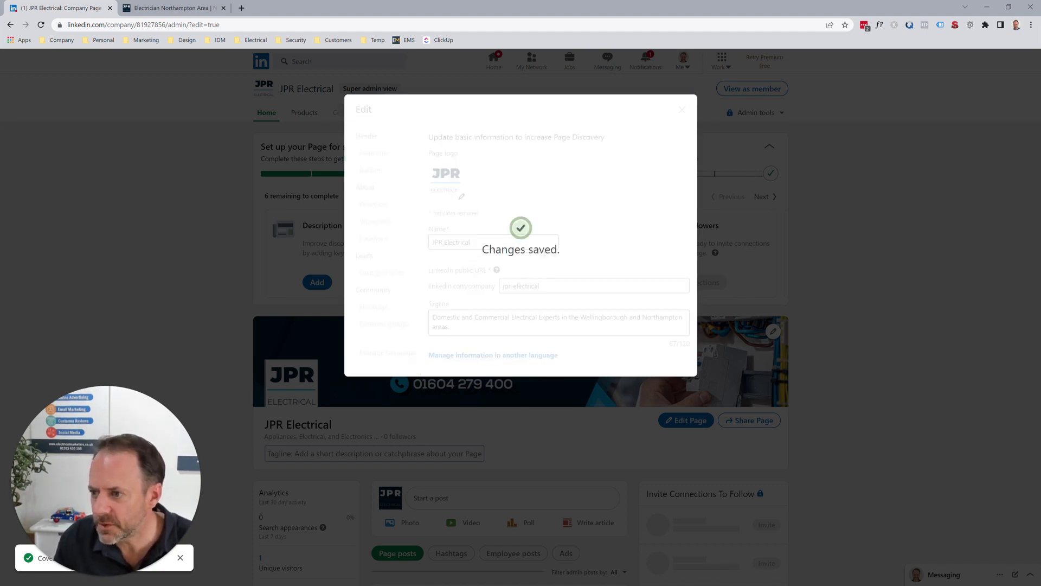
click(371, 169)
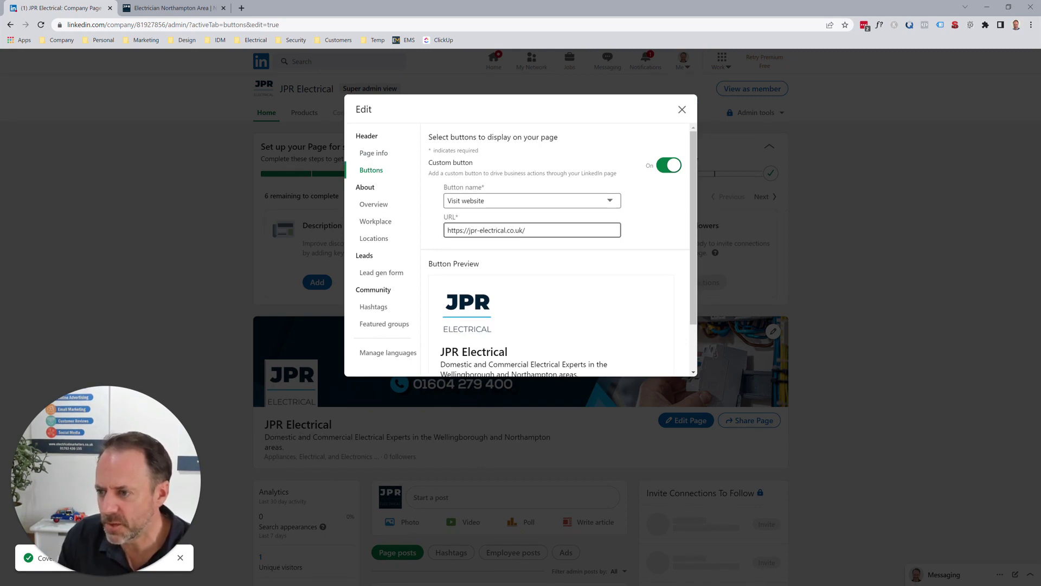
scroll(559, 250, down, 2)
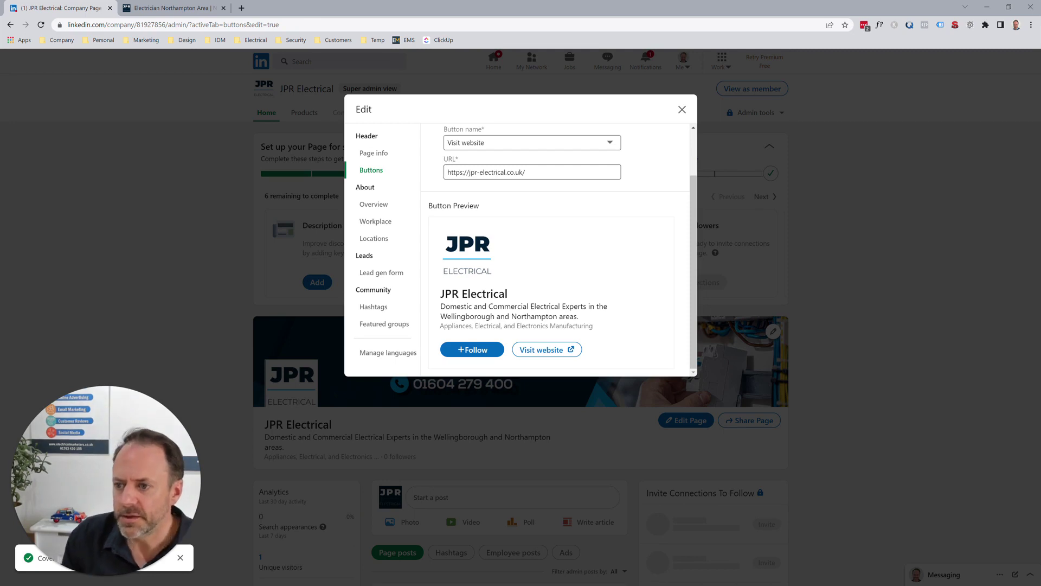
- Open the Overview section and focus its empty Description field
click(374, 204)
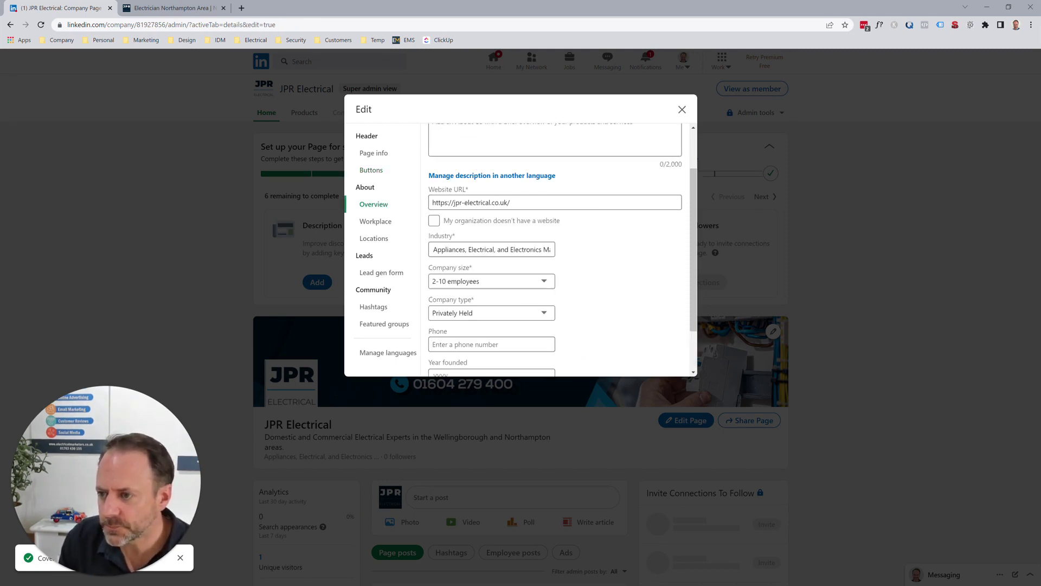
scroll(555, 249, up, 1)
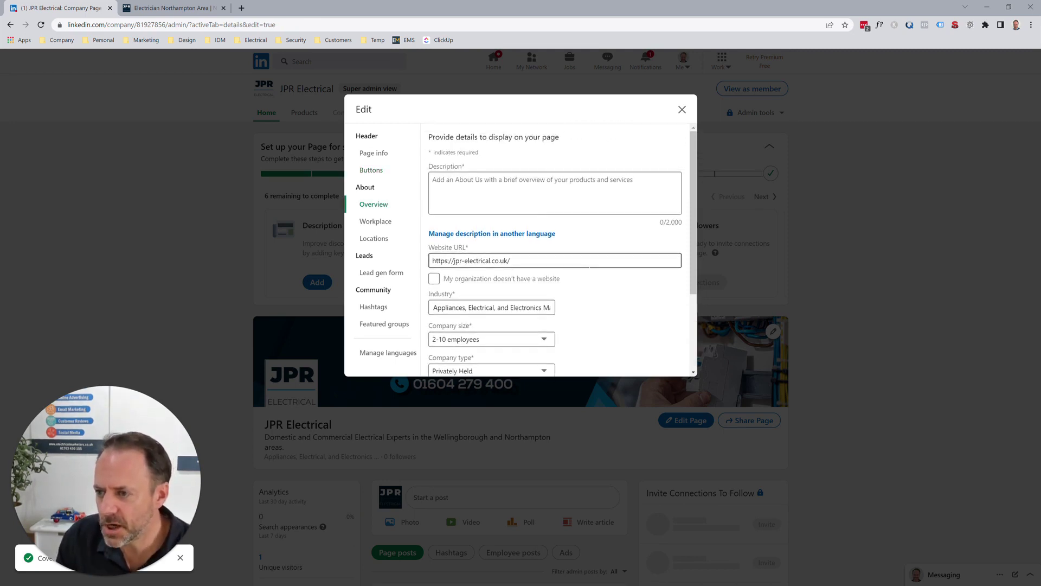
click(433, 180)
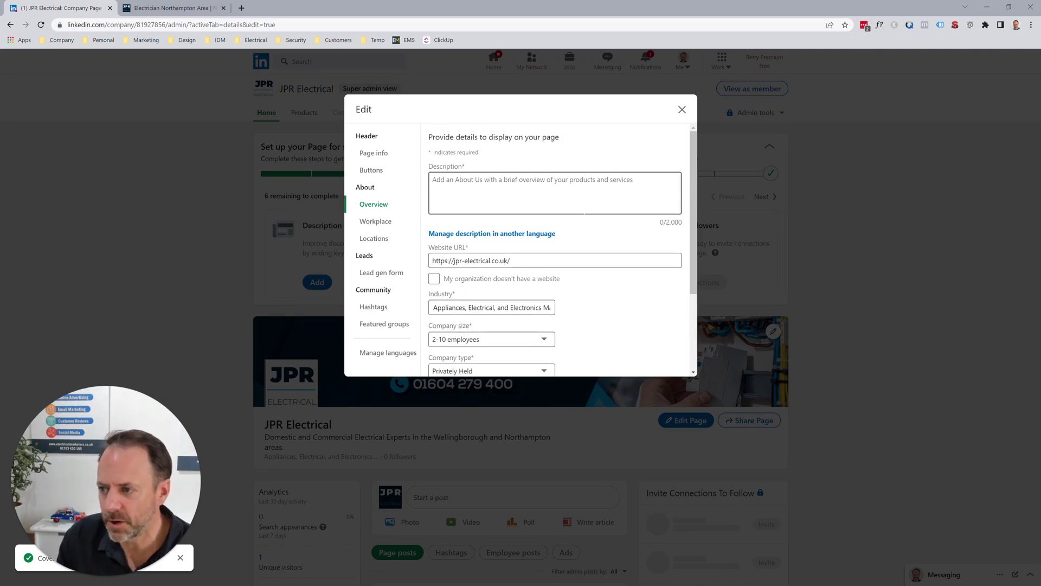
click(432, 179)
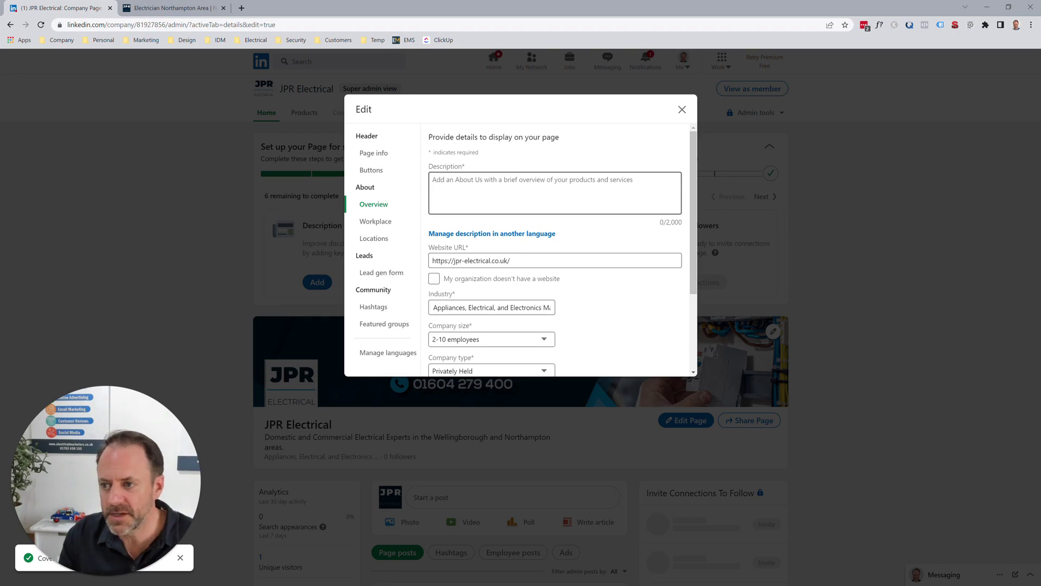
- Copy the website's first two welcome paragraphs and bring them back to the Description field
click(168, 8)
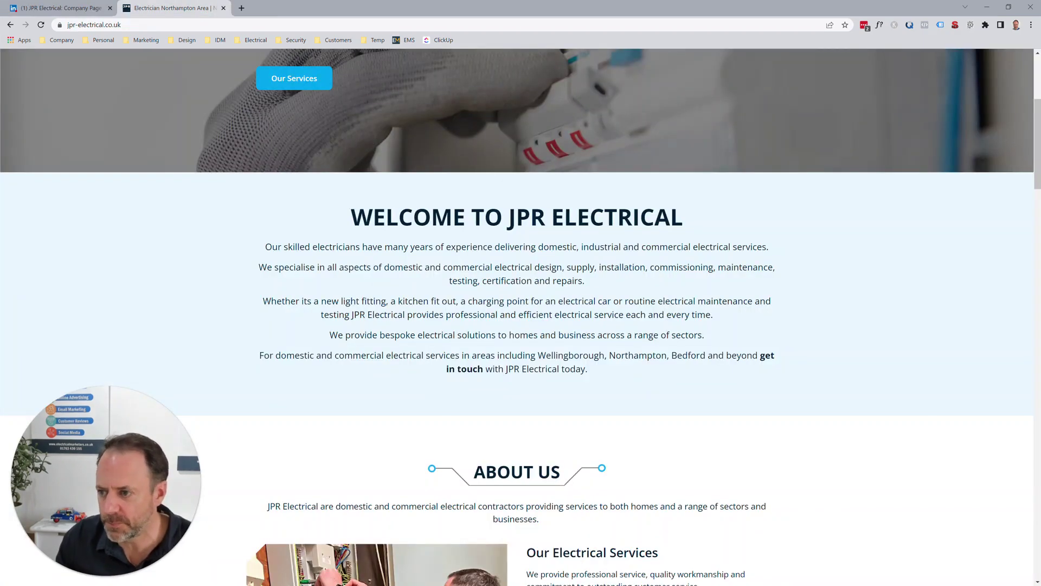
drag(585, 281, 265, 247)
right_click(272, 248)
click(293, 255)
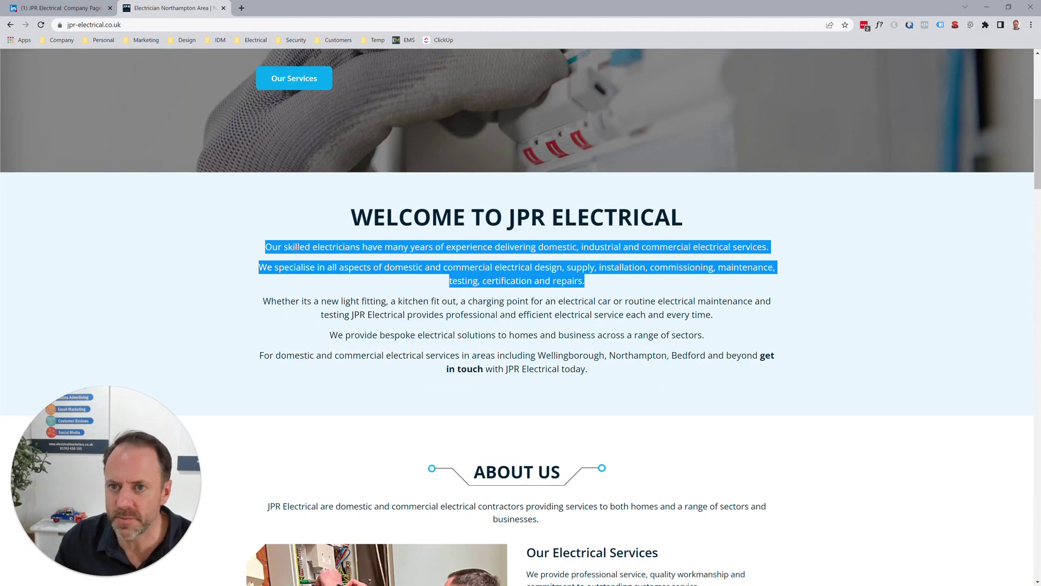
click(60, 8)
click(453, 186)
right_click(453, 186)
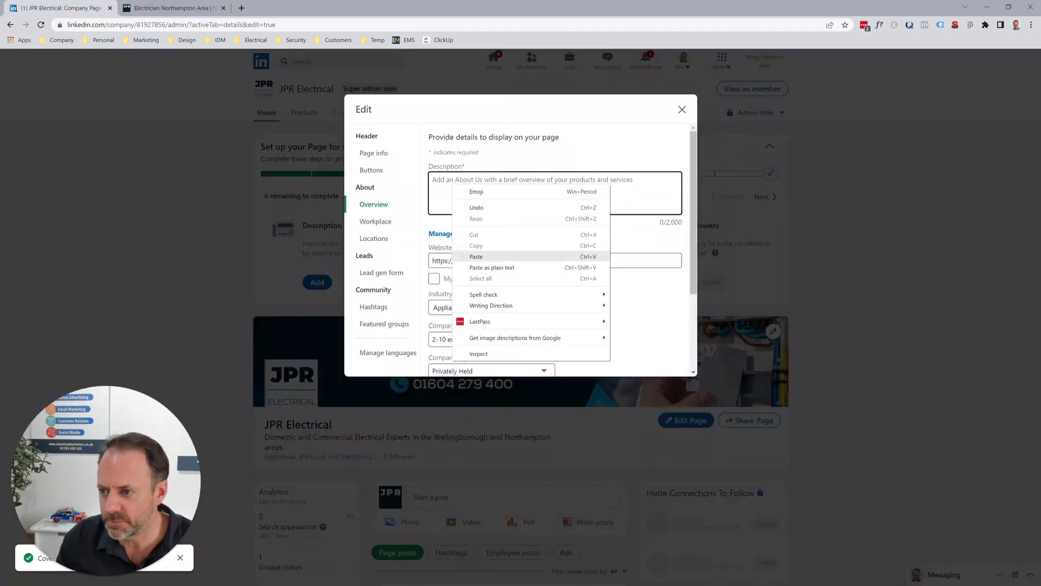
- Paste the two welcome paragraphs into the Description
click(477, 257)
scroll(554, 192, up, 3)
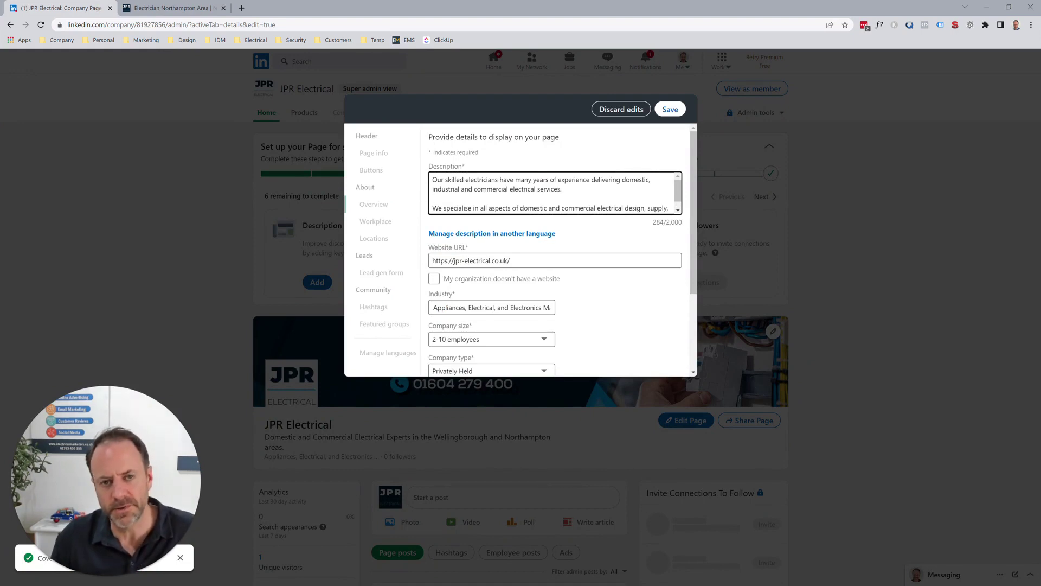
scroll(553, 193, down, 1)
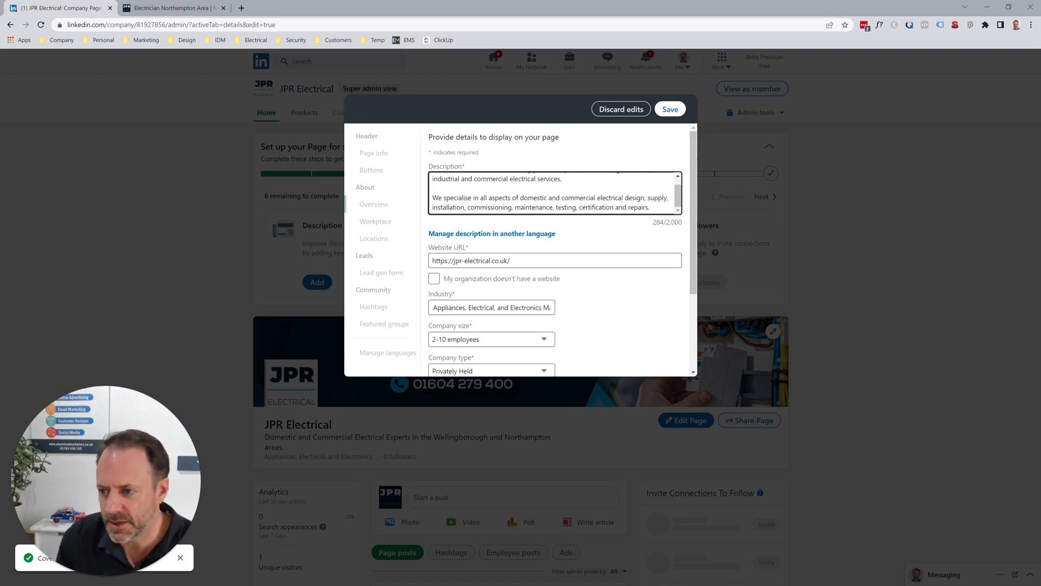
scroll(553, 250, down, 1)
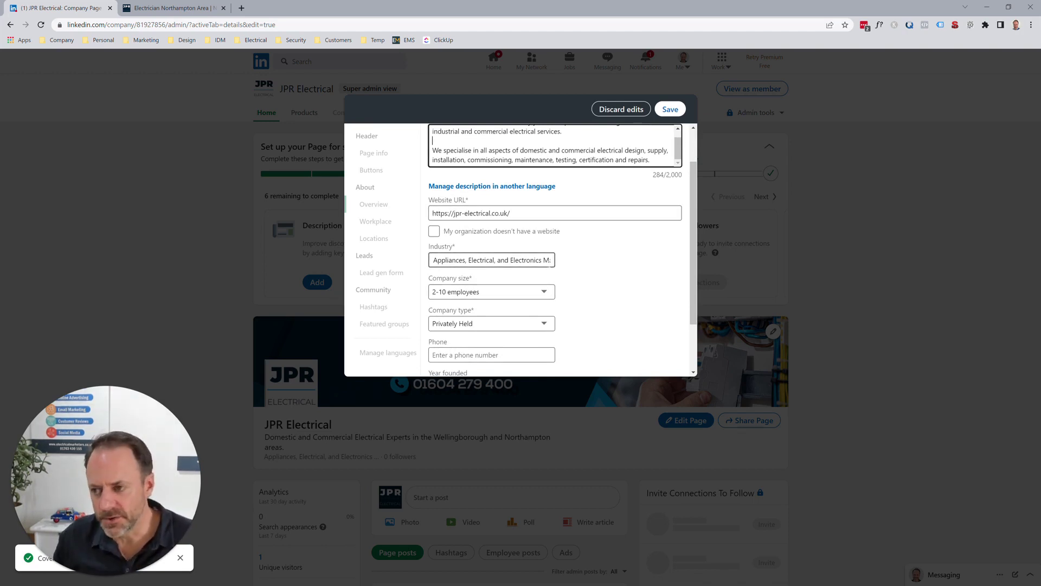
- Keep Industry as 'Appliances, Electrical, and Electronics Manufacturing'
click(544, 259)
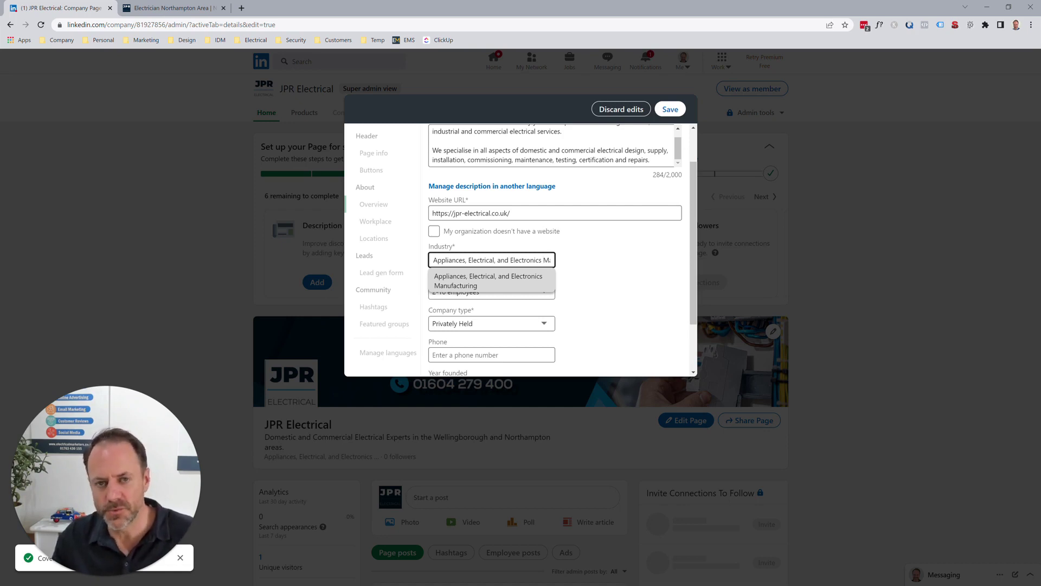
key(Down)
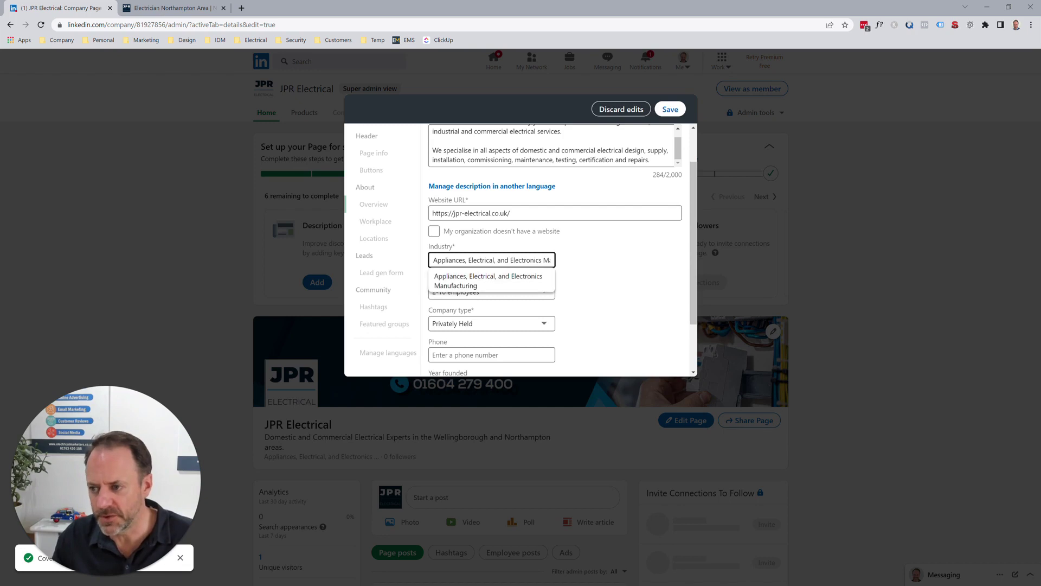
key(Return)
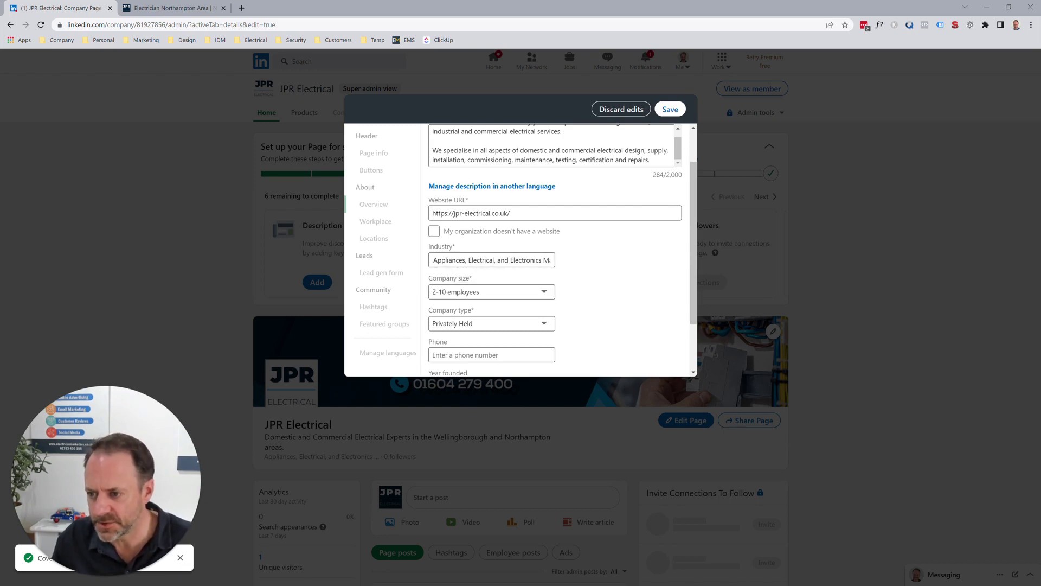
scroll(487, 293, down, 2)
- Select the Phone field and look up the company's number on the website
click(488, 287)
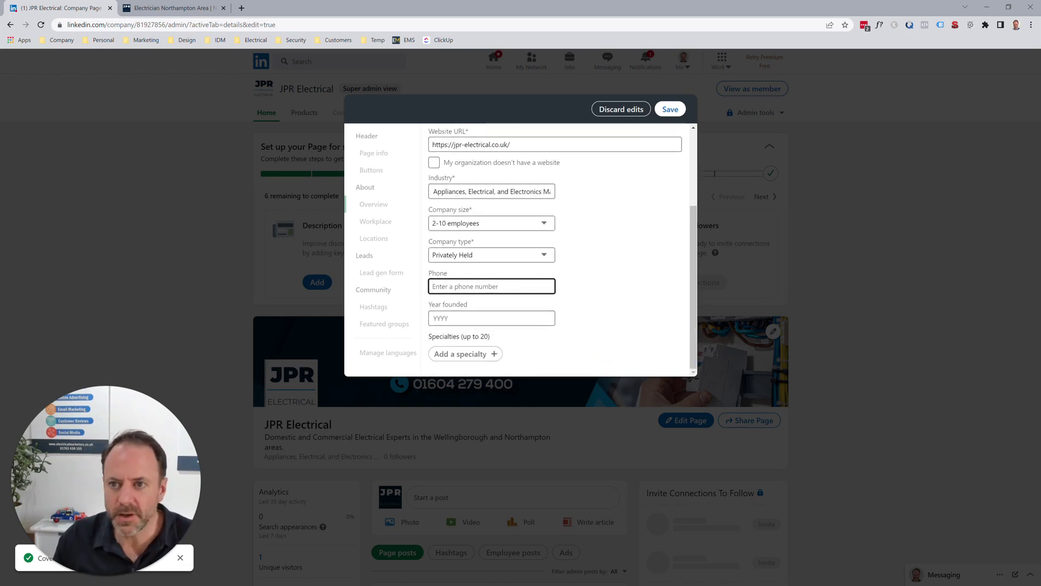
key(ctrl+Tab)
scroll(294, 331, up, 5)
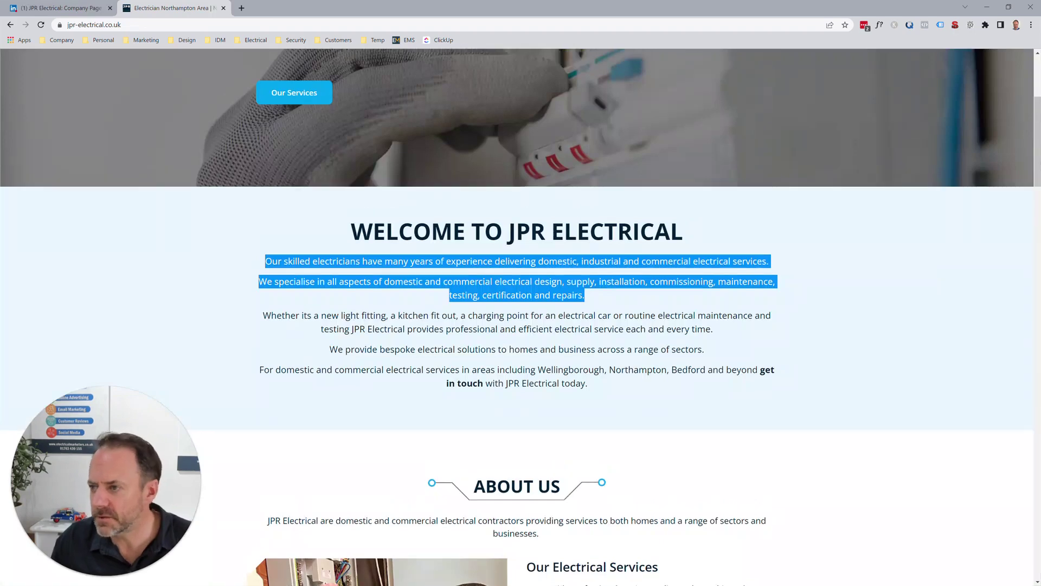
click(379, 271)
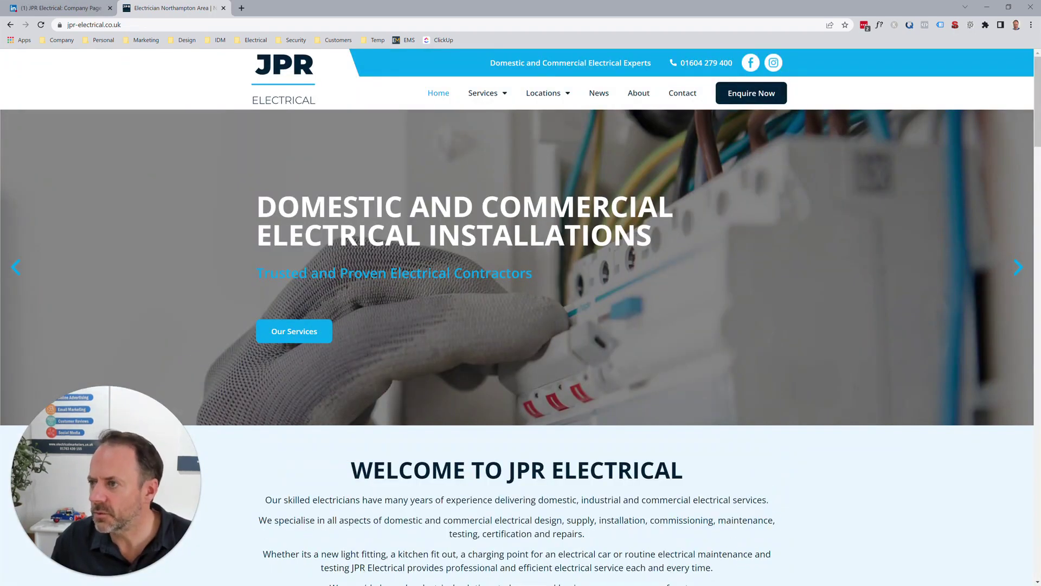
key(ctrl+Tab)
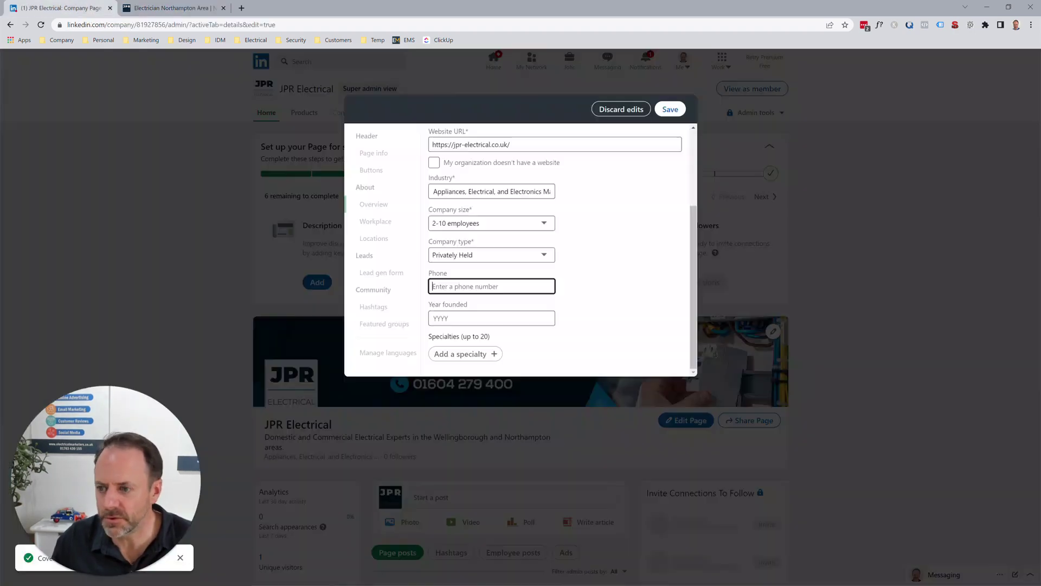
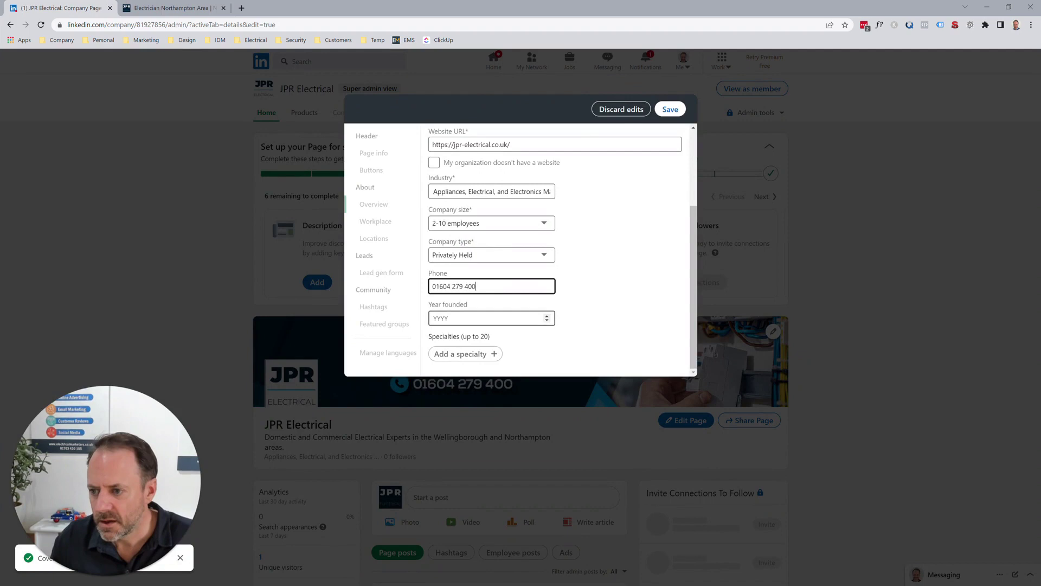
click(488, 318)
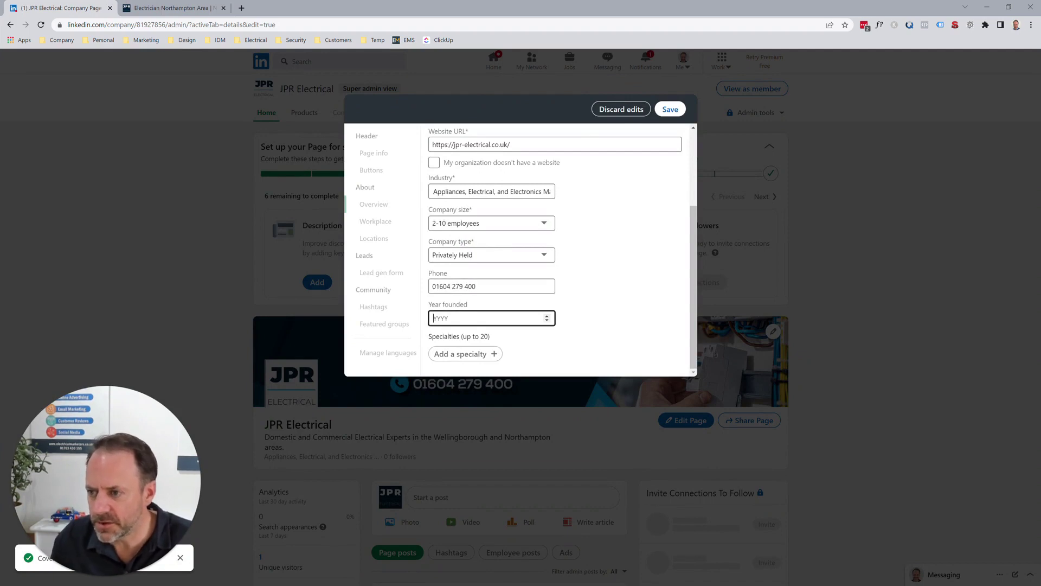
key(Return)
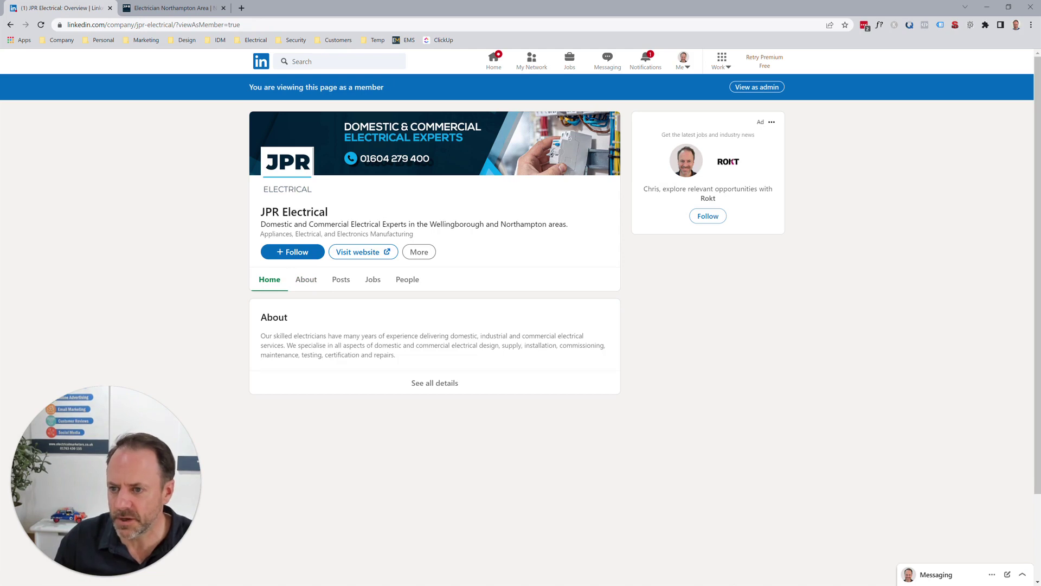
drag(261, 224, 568, 224)
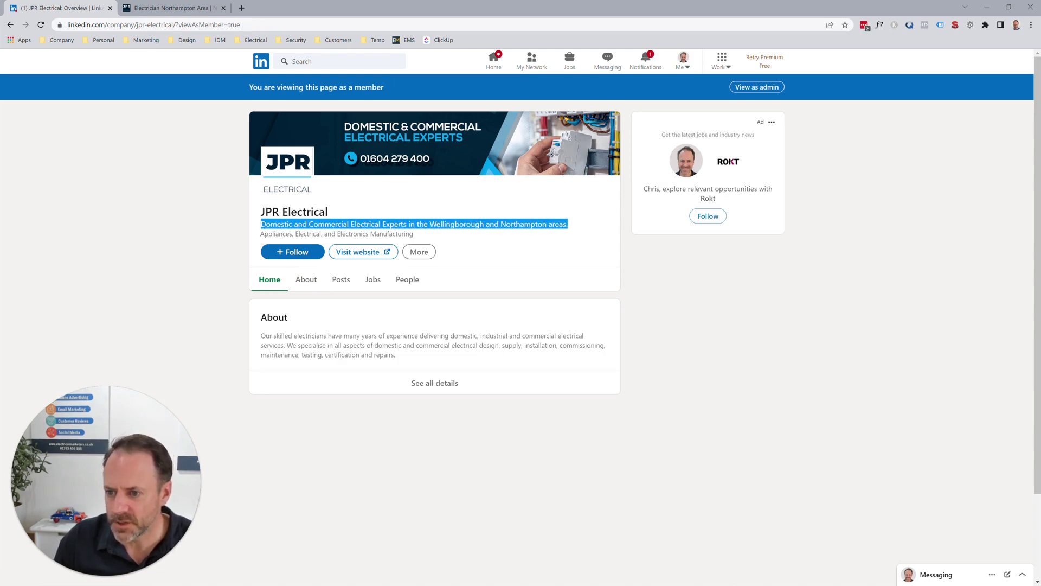
click(306, 279)
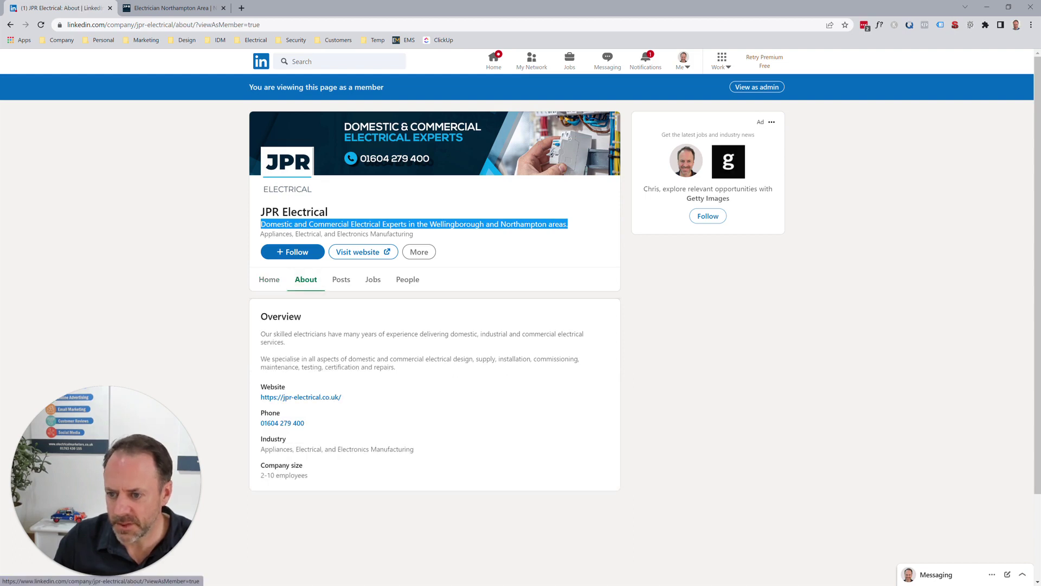